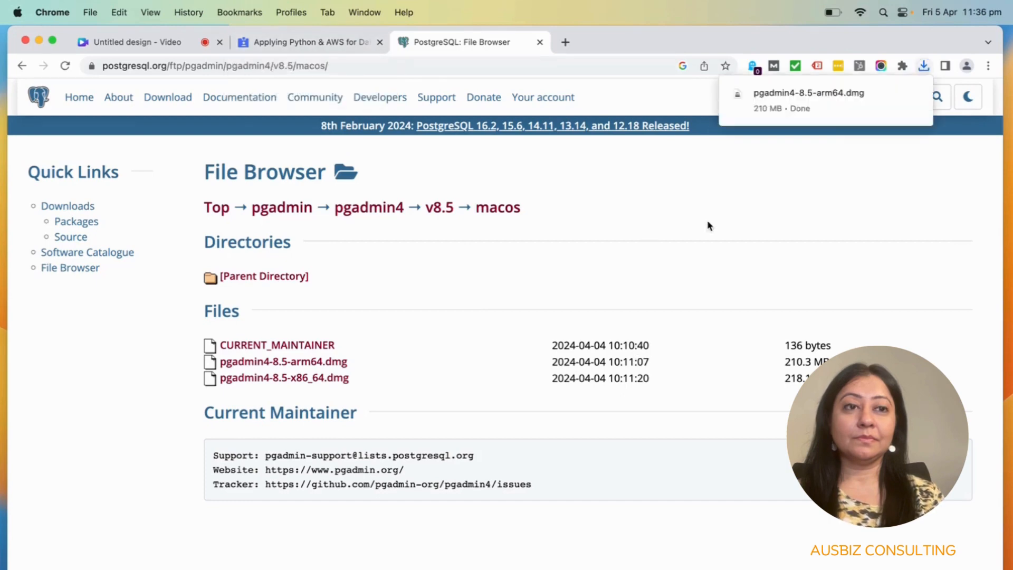
Open the downloaded pgadmin4-8.5-arm64.dmg, accepting its licence agreement, and copy pgAdmin 4 into the Applications folder
{"action": "left_click", "coordinate": [792, 107]}
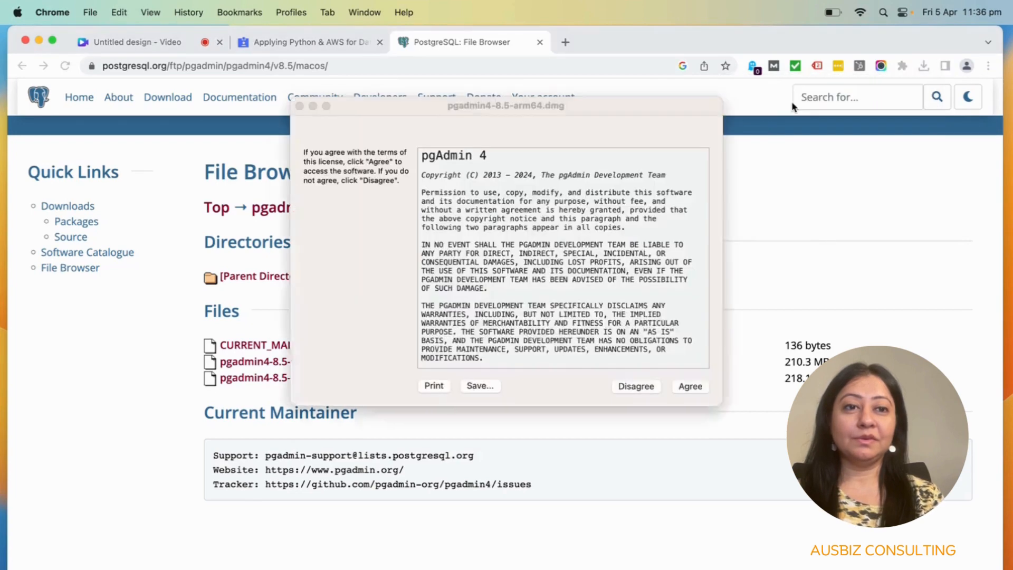
{"action": "left_click", "coordinate": [697, 388]}
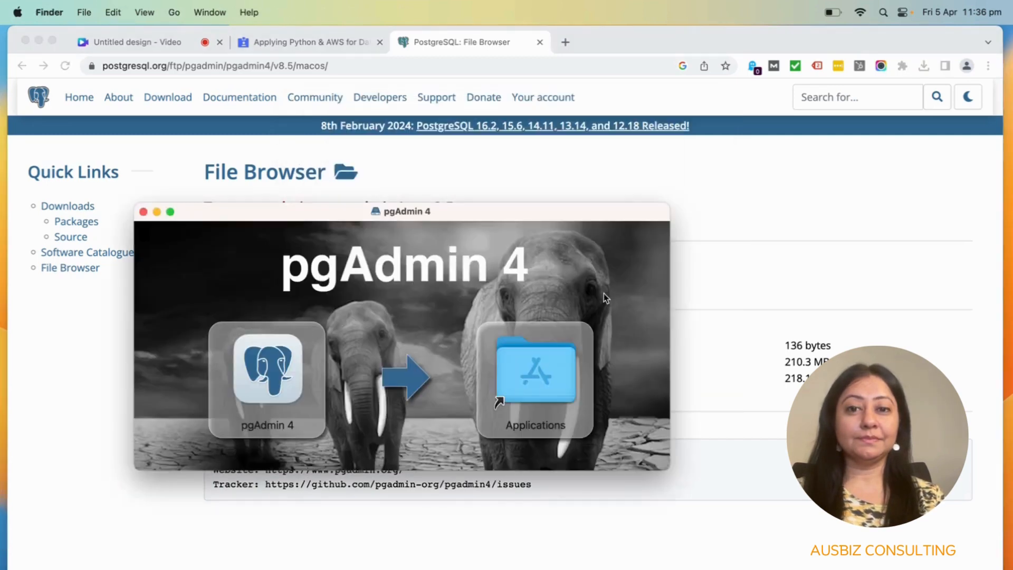
{"action": "left_click_drag", "start_coordinate": [268, 370], "coordinate": [522, 389]}
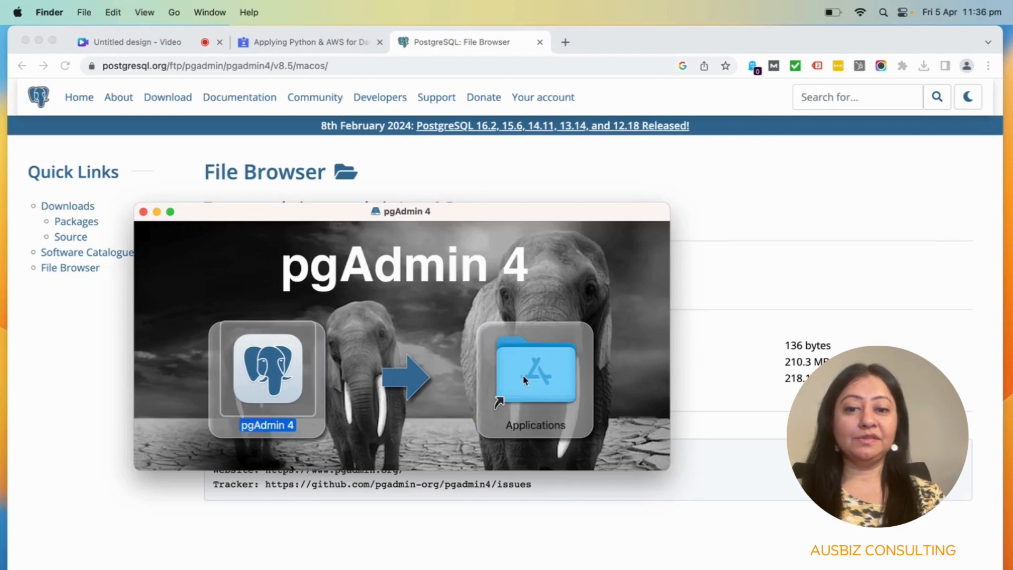
Launch the copied pgAdmin 4 from the Applications folder, allowing it to open, and expand its Servers group
{"action": "double_click", "coordinate": [530, 379]}
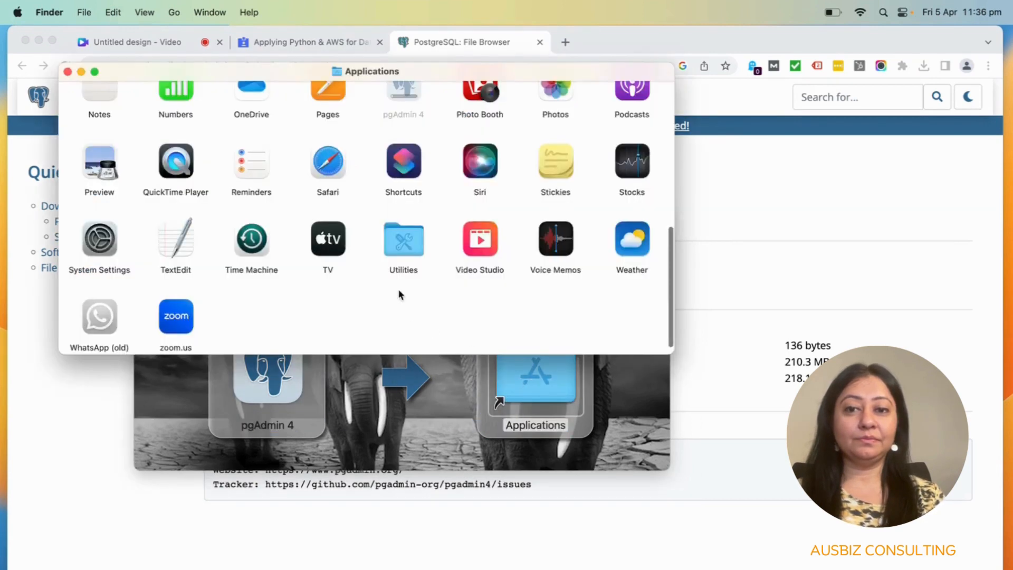
{"action": "scroll", "coordinate": [400, 294], "scroll_direction": "up", "scroll_amount": 2}
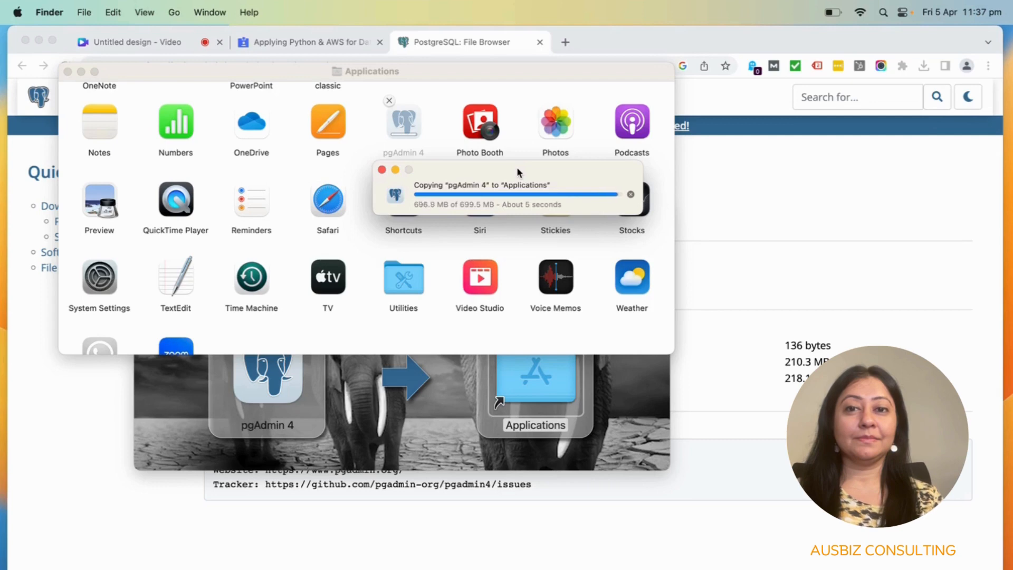
{"action": "left_click", "coordinate": [406, 114]}
{"action": "double_click", "coordinate": [407, 114]}
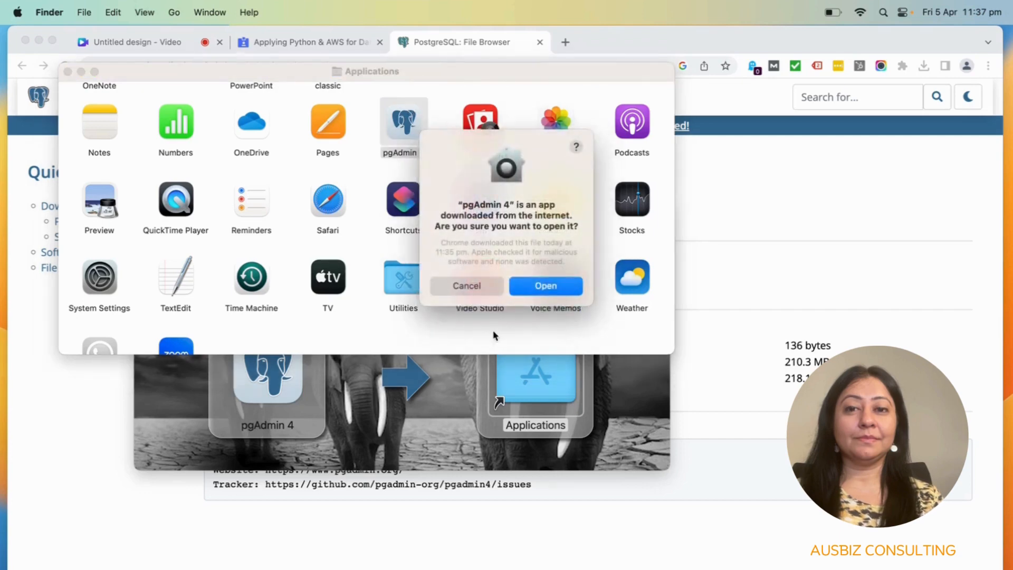
{"action": "left_click", "coordinate": [550, 286]}
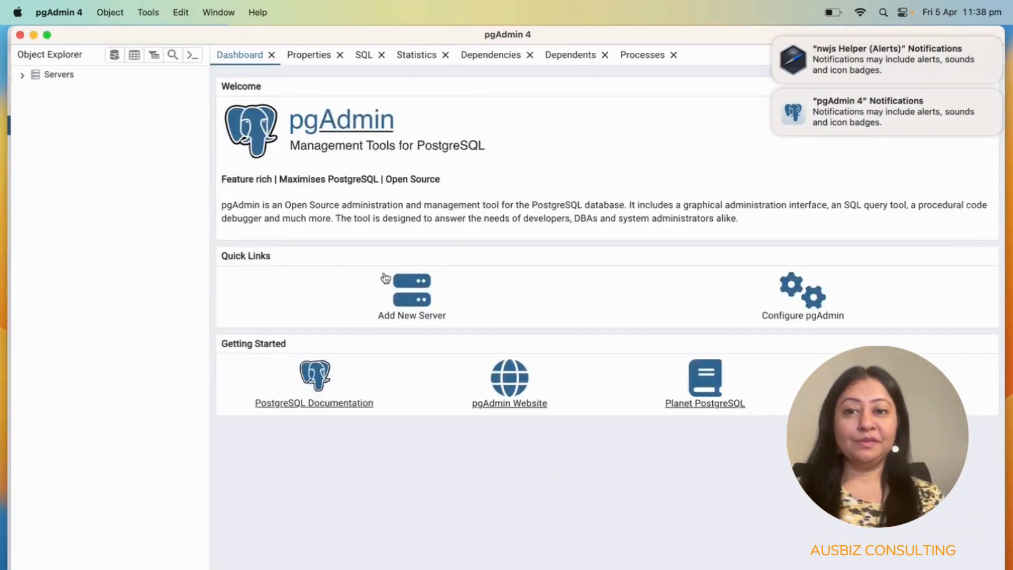
{"action": "left_click", "coordinate": [22, 75]}
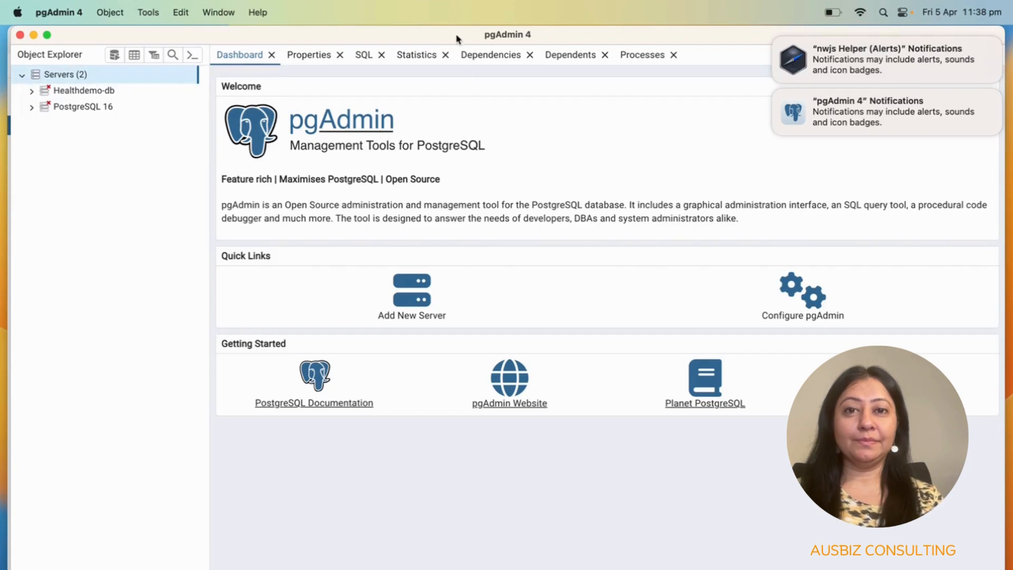
{"action": "left_click_drag", "start_coordinate": [452, 37], "coordinate": [439, 127]}
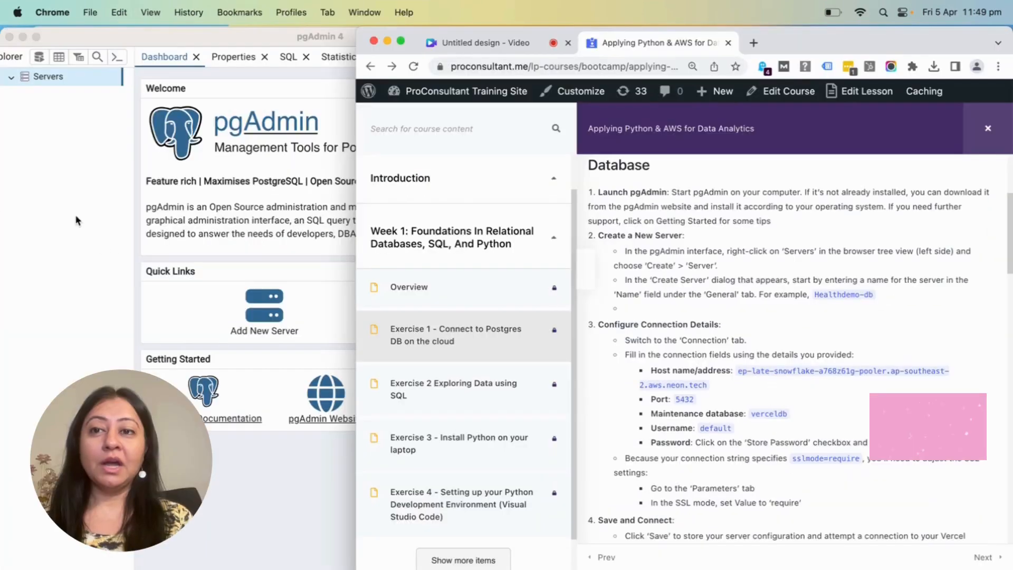
Start registering a new server in pgAdmin and name it Healthdemo-db, as given in the course instructions
{"action": "left_click", "coordinate": [76, 221]}
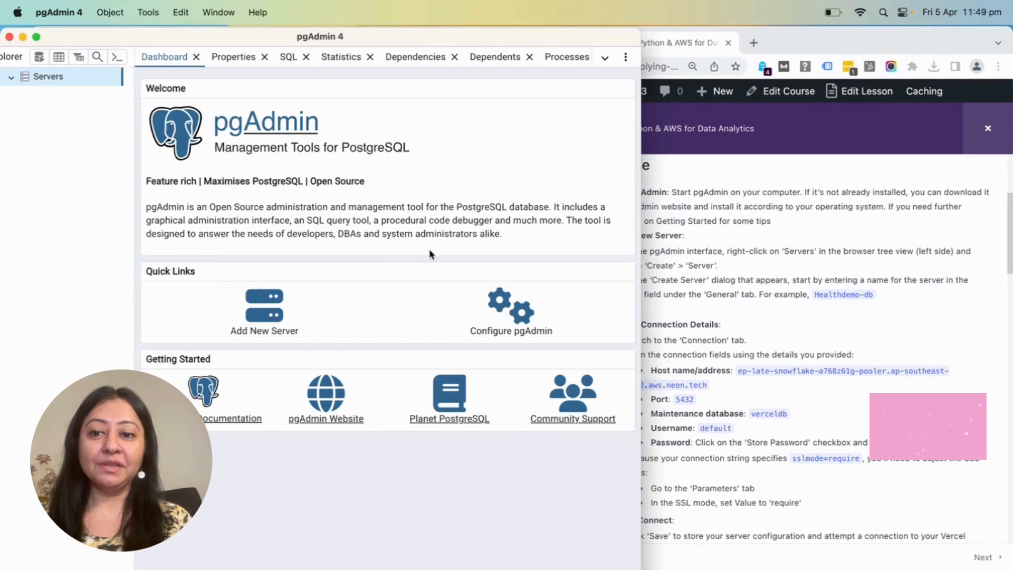
{"action": "left_click", "coordinate": [260, 320]}
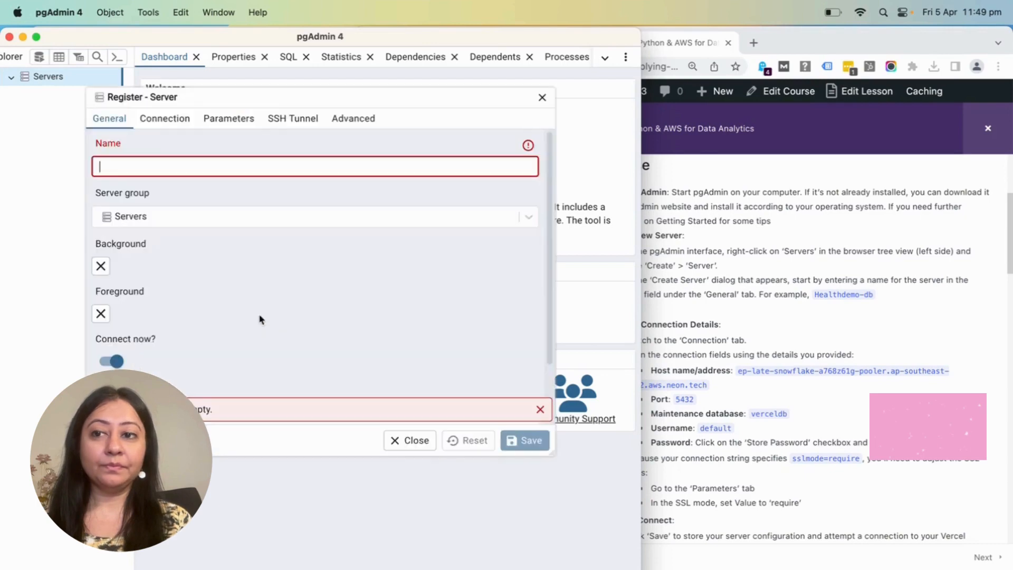
{"action": "left_click", "coordinate": [811, 322]}
{"action": "scroll", "coordinate": [729, 323], "scroll_direction": "down", "scroll_amount": 2}
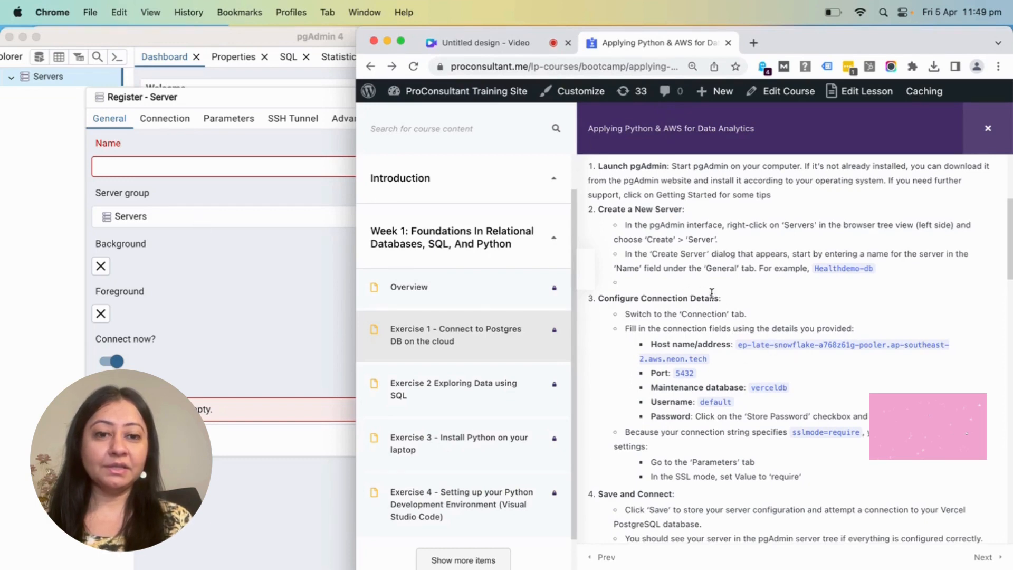
{"action": "scroll", "coordinate": [820, 310], "scroll_direction": "up", "scroll_amount": 2}
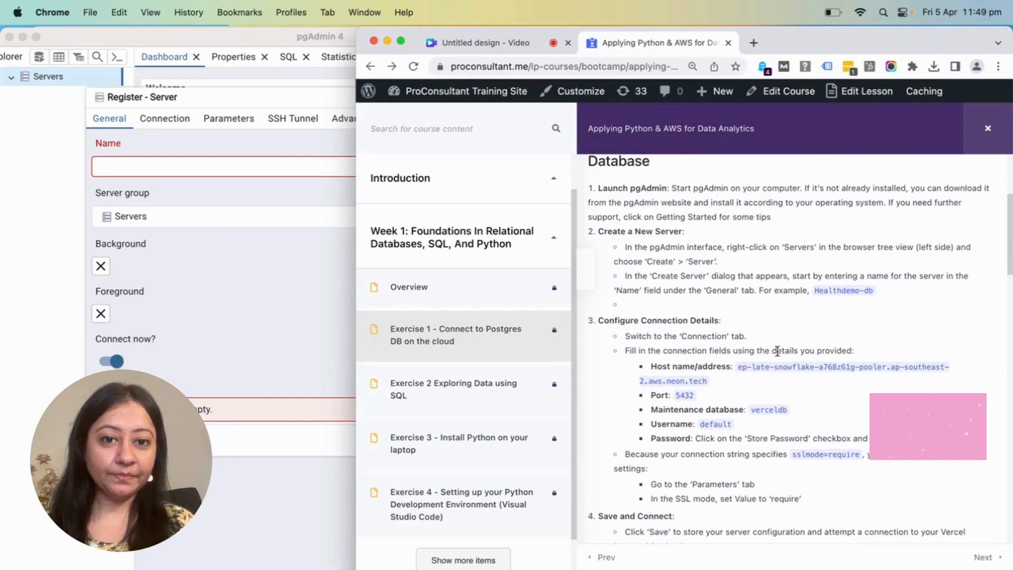
{"action": "scroll", "coordinate": [777, 351], "scroll_direction": "up", "scroll_amount": 1}
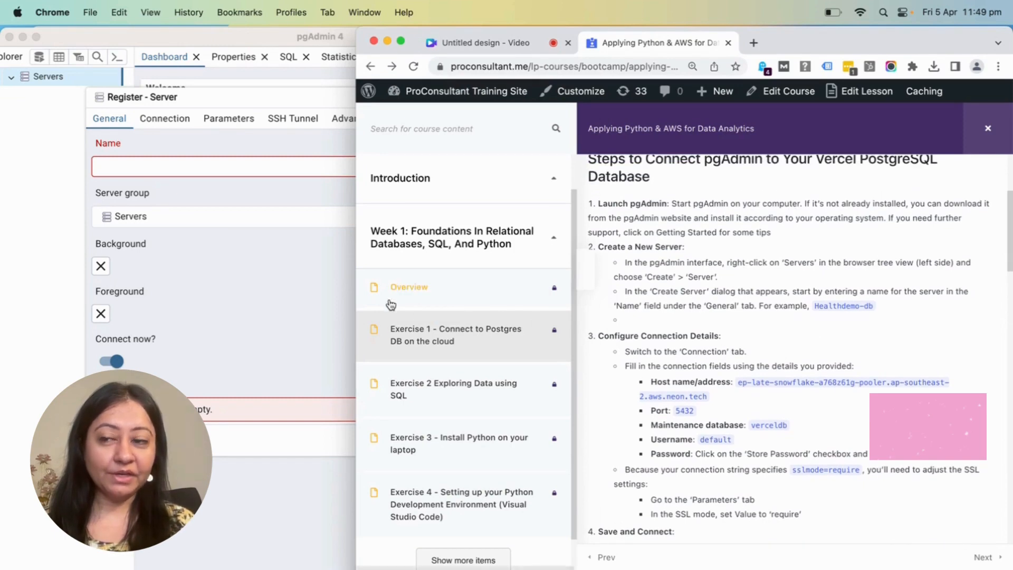
{"action": "scroll", "coordinate": [775, 319], "scroll_direction": "down", "scroll_amount": 1}
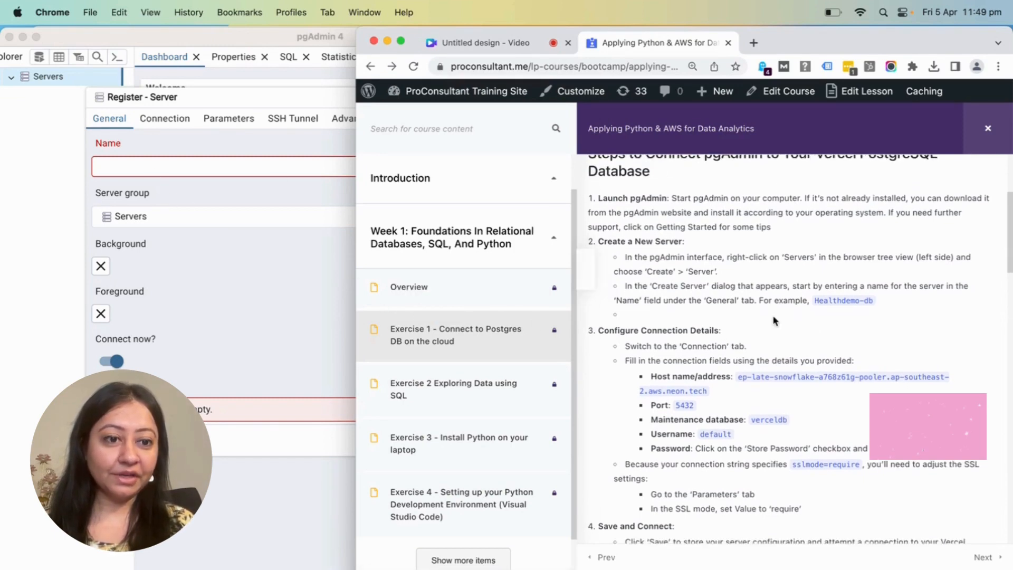
{"action": "left_click_drag", "start_coordinate": [877, 302], "coordinate": [817, 302]}
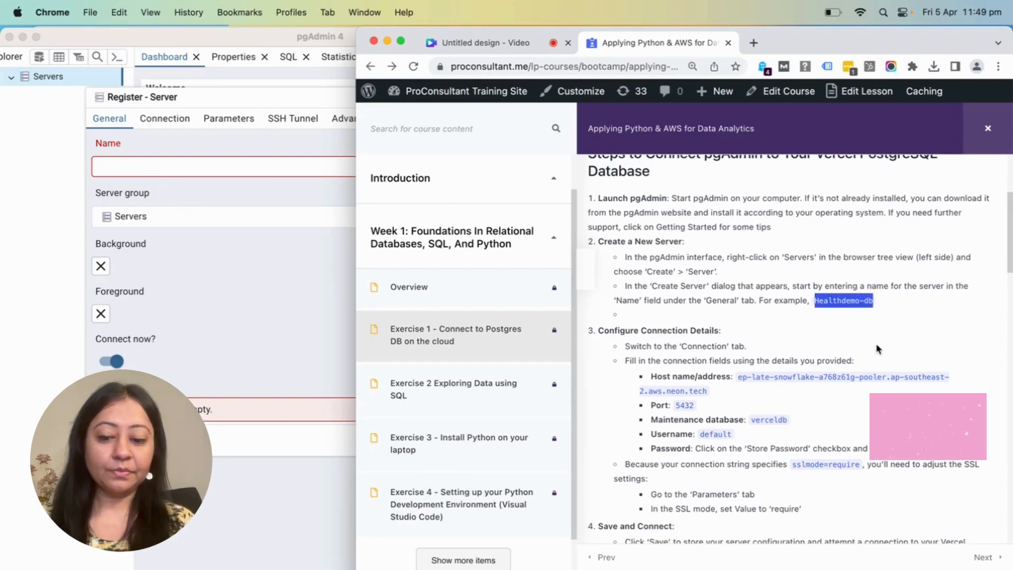
{"action": "left_click", "coordinate": [200, 168]}
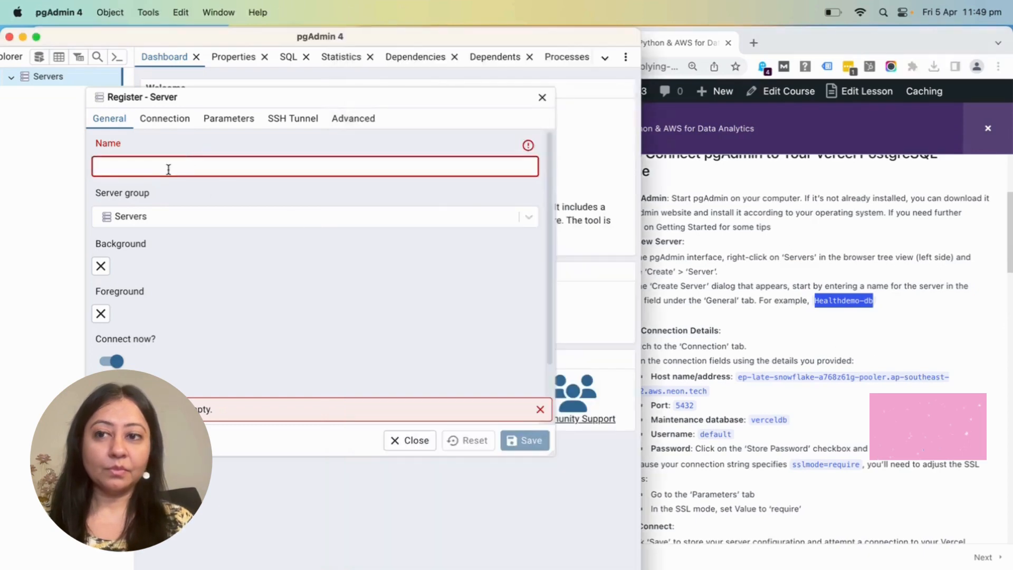
{"action": "type", "text": "Healthdemo-db"}
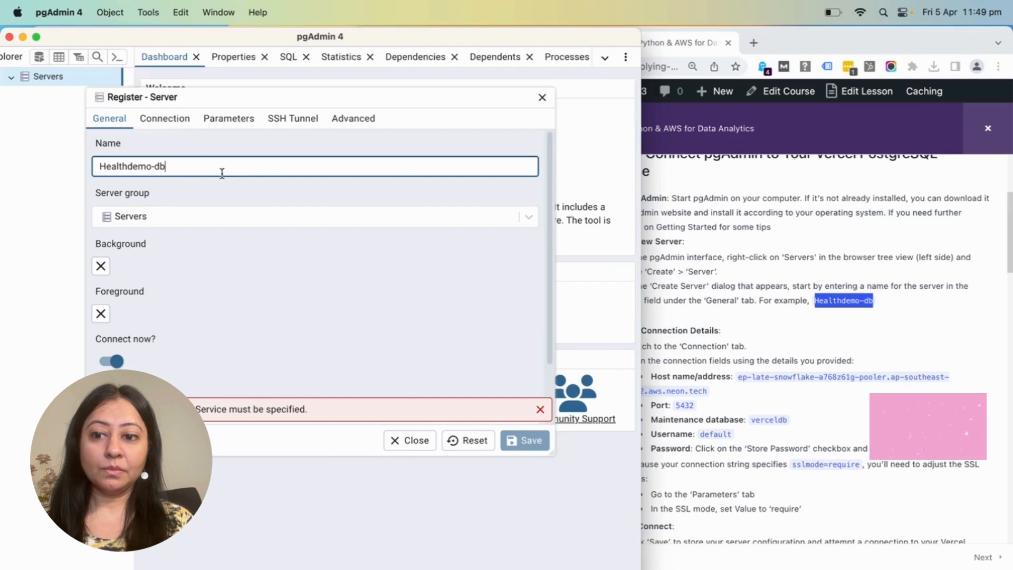
Set the server connection's host name/address to ep-late-snowflake-a768z61g-pooler.ap-southeast-2.aws.neon.tech, copied from the course page
{"action": "left_click", "coordinate": [181, 118]}
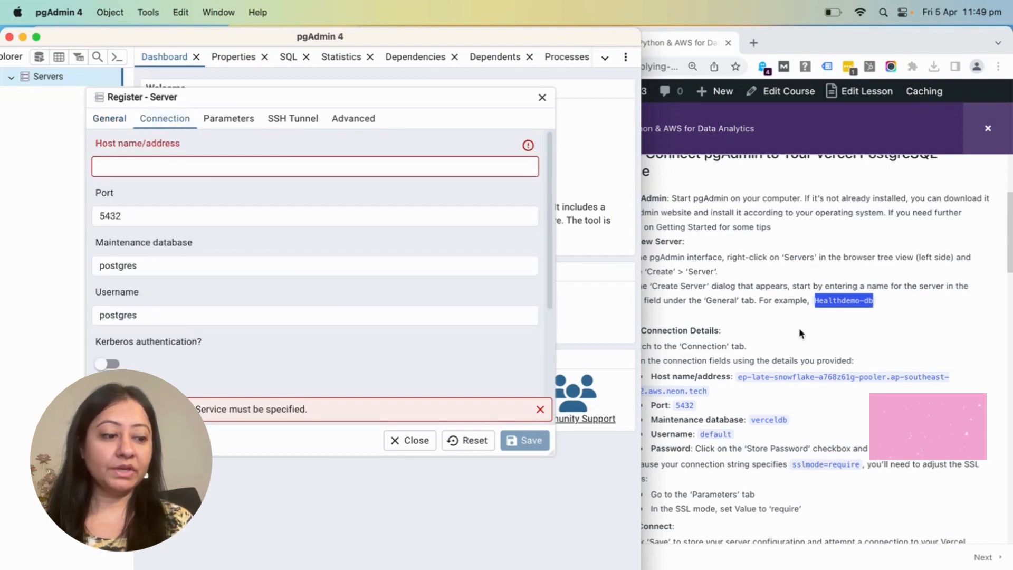
{"action": "left_click", "coordinate": [827, 332]}
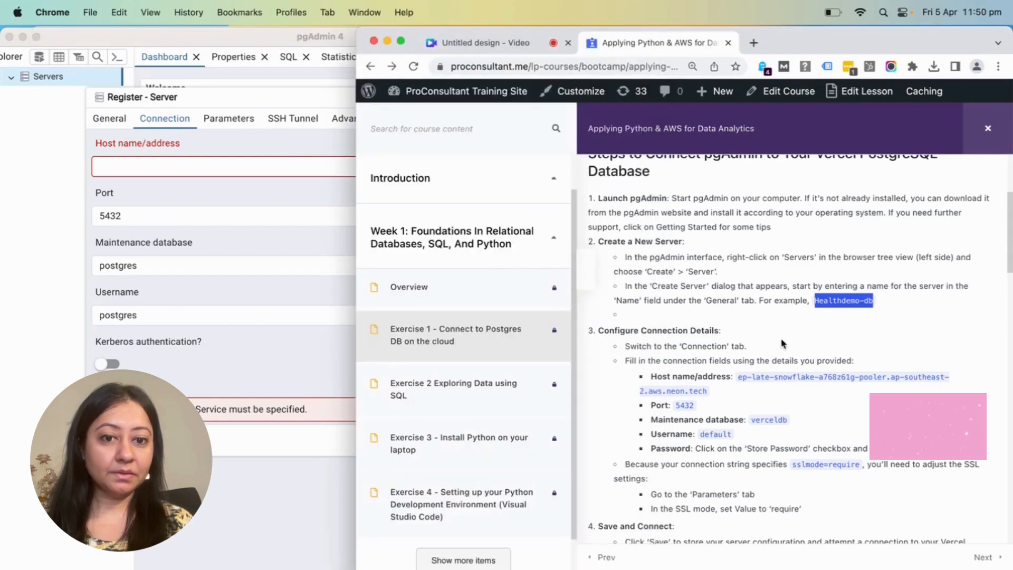
{"action": "left_click", "coordinate": [712, 396]}
{"action": "left_click_drag", "start_coordinate": [716, 376], "coordinate": [737, 383]}
{"action": "key", "text": "super+c"}
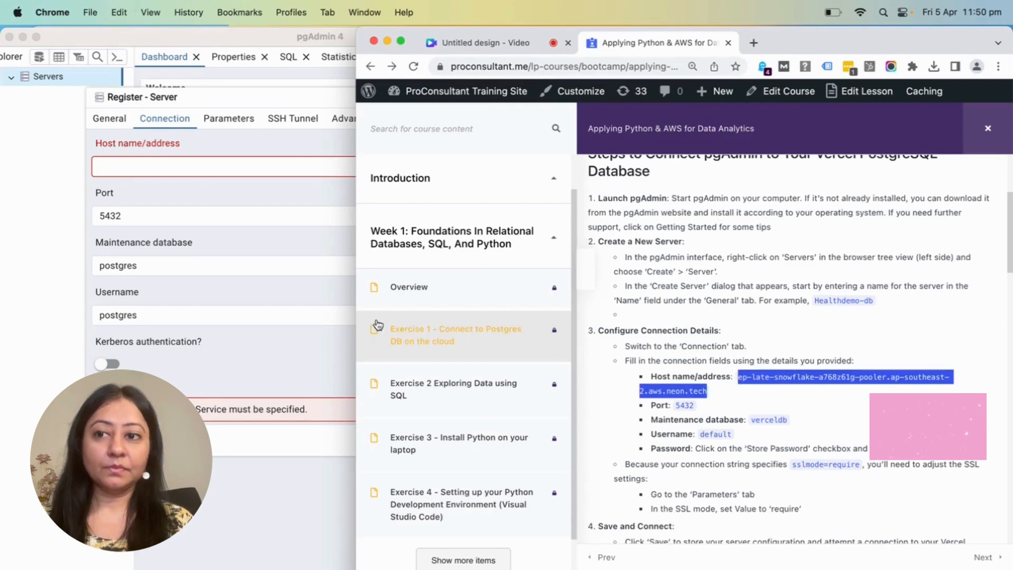
{"action": "left_click", "coordinate": [180, 174]}
{"action": "left_click", "coordinate": [156, 165]}
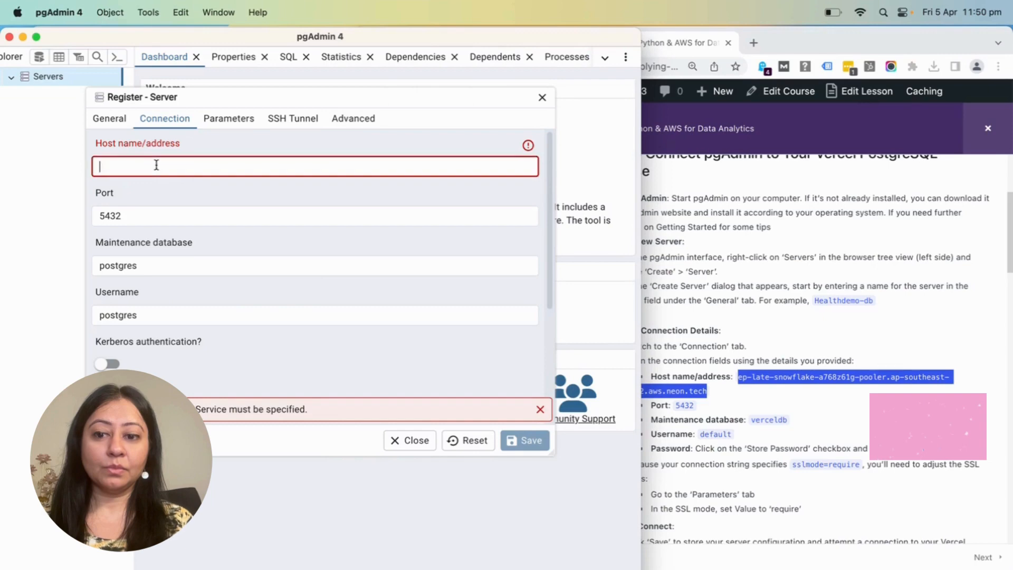
{"action": "key", "text": "super+v"}
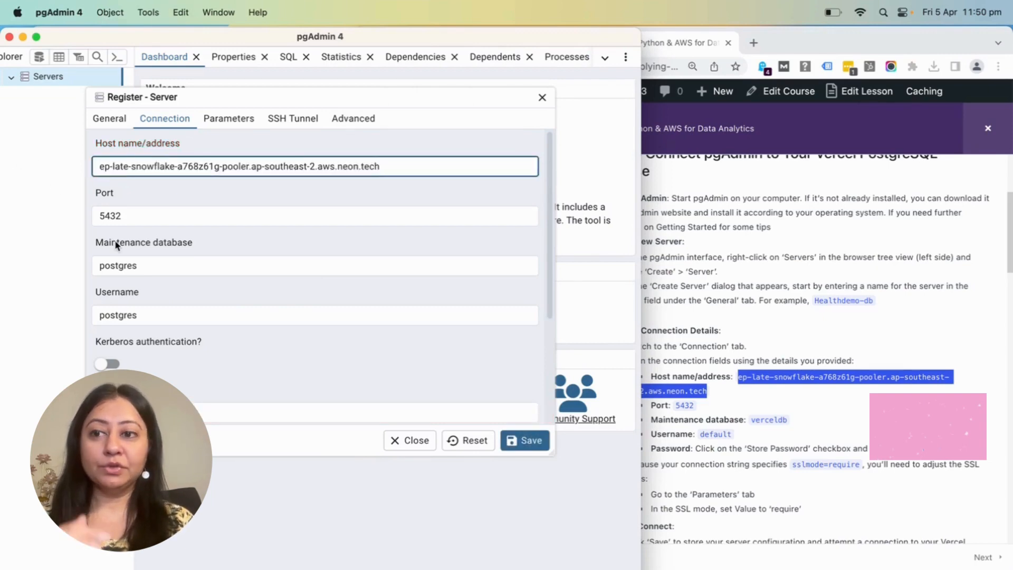
{"action": "left_click", "coordinate": [154, 222]}
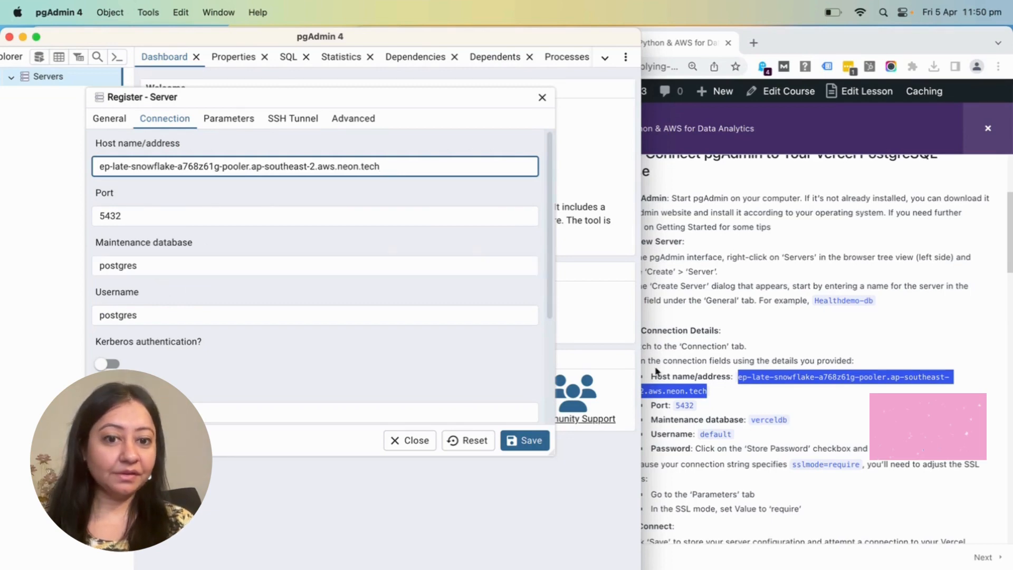
Replace the connection's maintenance database with verceldb, taken from the course page
{"action": "left_click", "coordinate": [822, 324]}
{"action": "scroll", "coordinate": [771, 344], "scroll_direction": "down", "scroll_amount": 2}
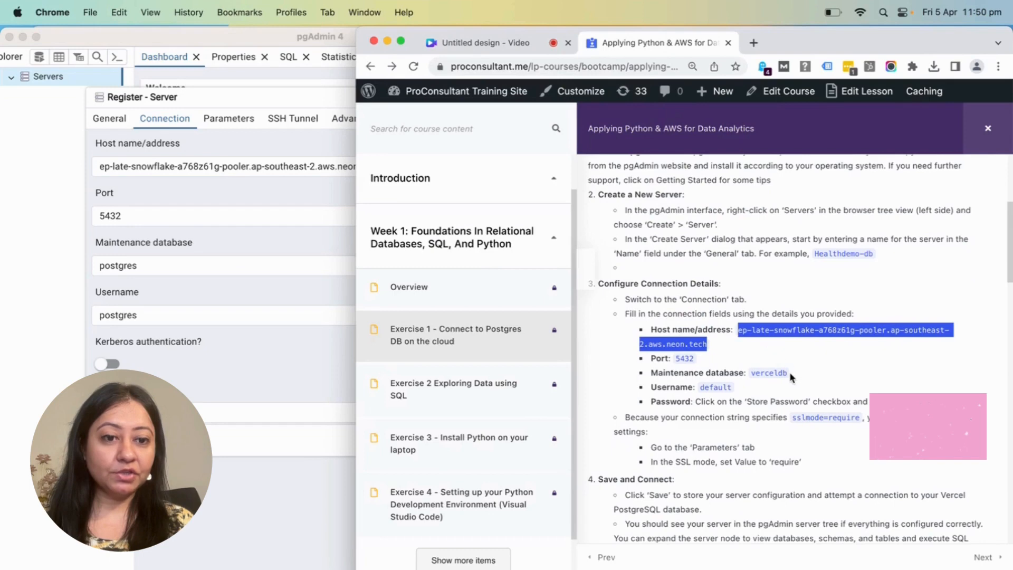
{"action": "left_click_drag", "start_coordinate": [788, 373], "coordinate": [755, 373]}
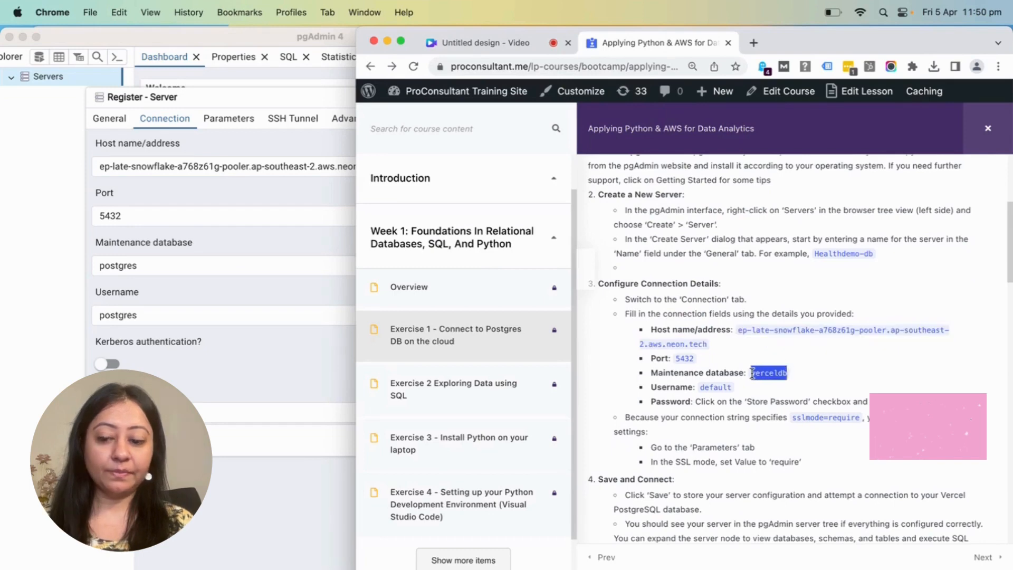
{"action": "left_click", "coordinate": [147, 267]}
{"action": "left_click_drag", "start_coordinate": [145, 264], "coordinate": [43, 267]}
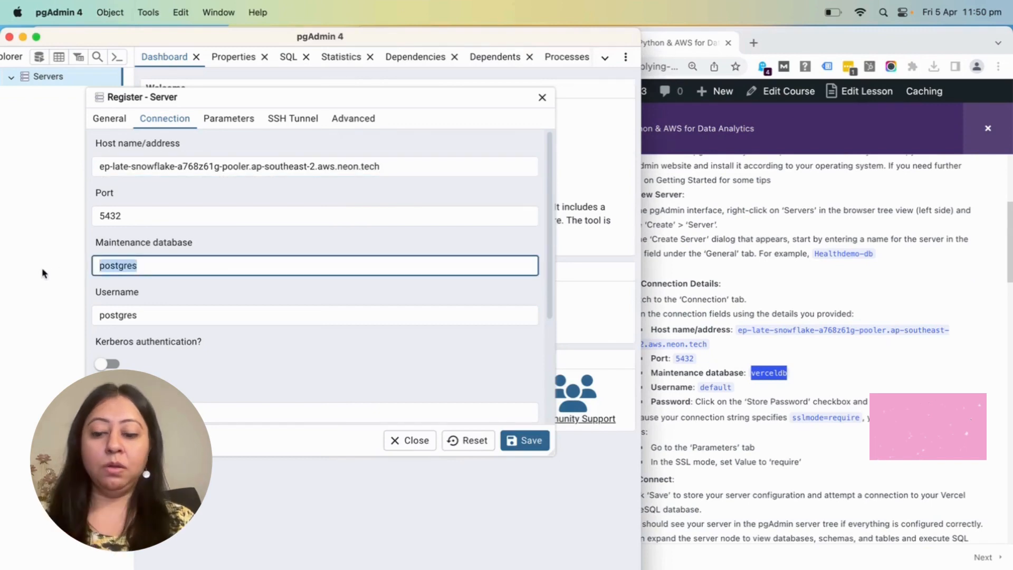
{"action": "type", "text": "verceldb"}
Replace the connection's username with default, copied from the course page
{"action": "left_click", "coordinate": [185, 294]}
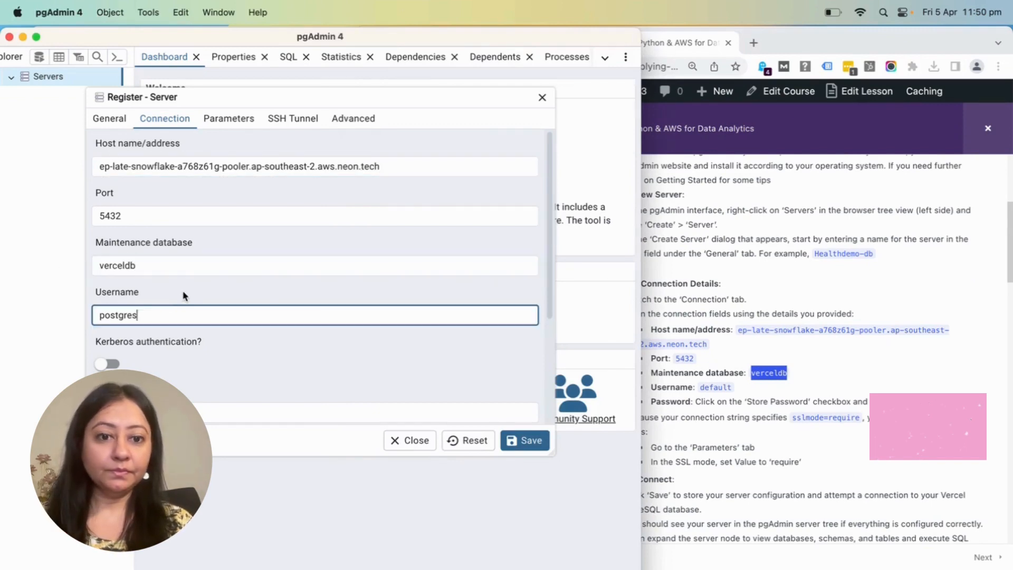
{"action": "left_click", "coordinate": [740, 393]}
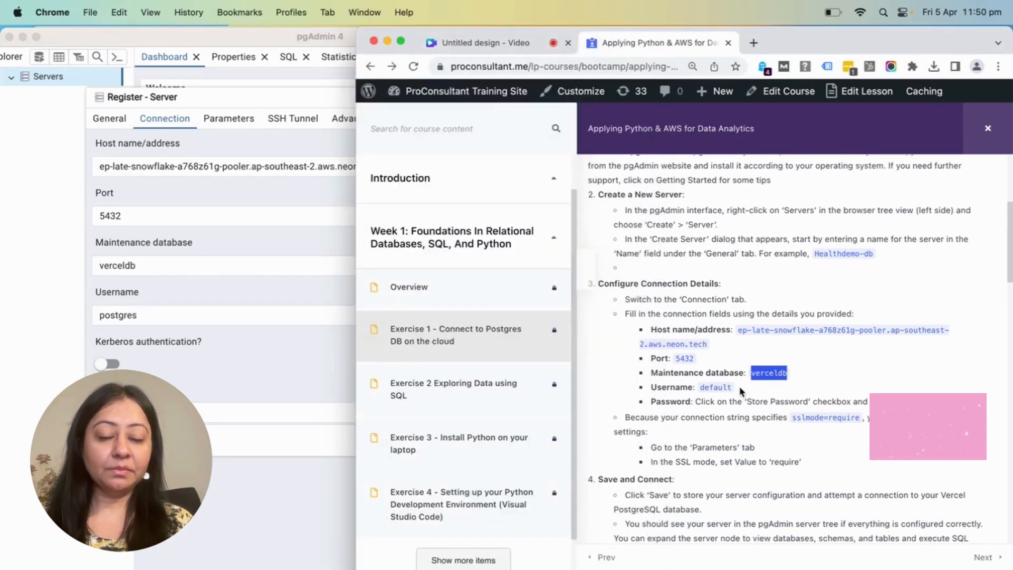
{"action": "left_click_drag", "start_coordinate": [733, 388], "coordinate": [701, 388]}
{"action": "key", "text": "super+c"}
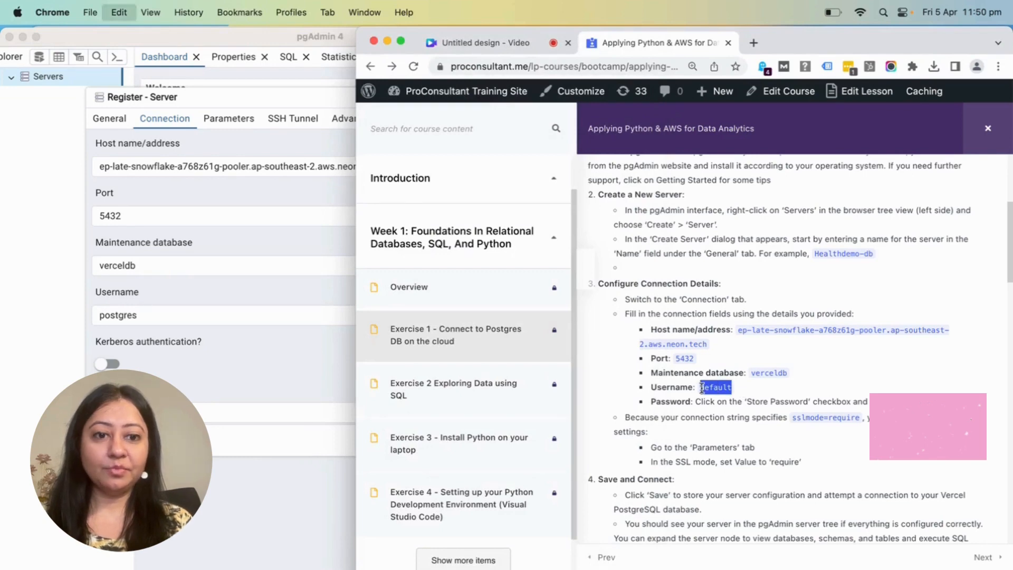
{"action": "left_click", "coordinate": [151, 323]}
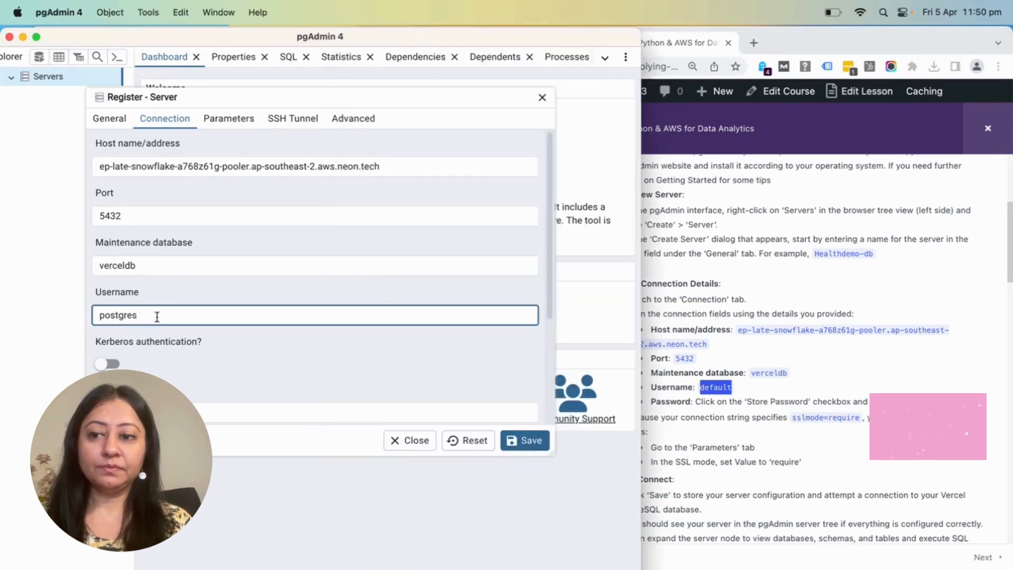
{"action": "left_click_drag", "start_coordinate": [138, 315], "coordinate": [79, 318]}
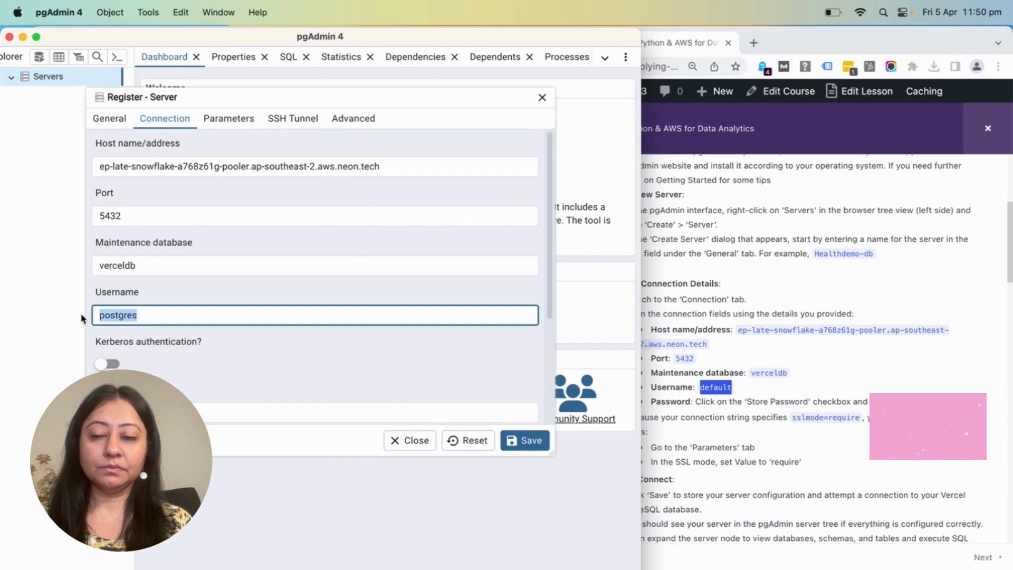
{"action": "key", "text": "super+v"}
{"action": "left_click", "coordinate": [338, 369]}
{"action": "left_click", "coordinate": [253, 210]}
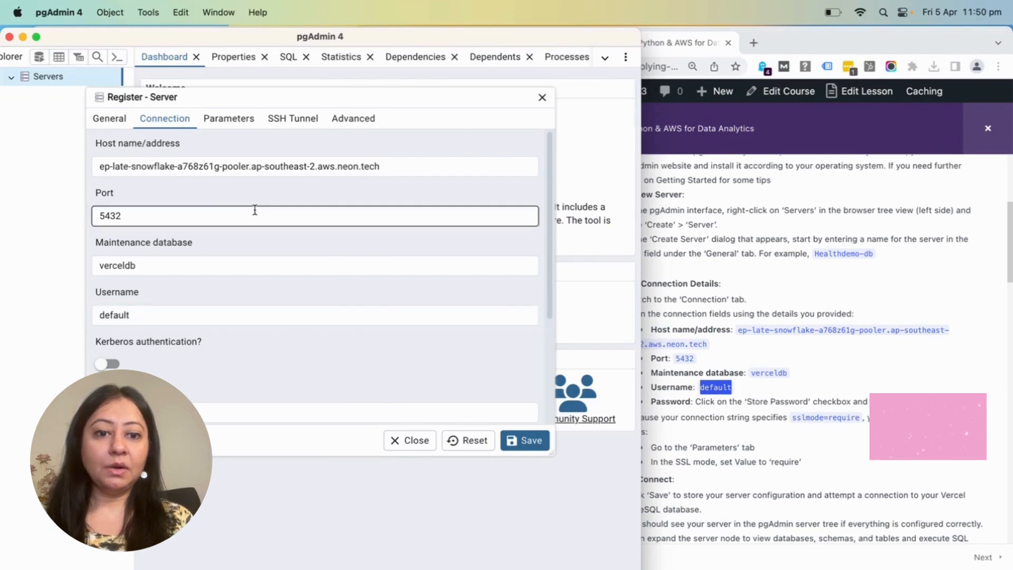
{"action": "left_click", "coordinate": [202, 165]}
{"action": "left_click", "coordinate": [170, 87]}
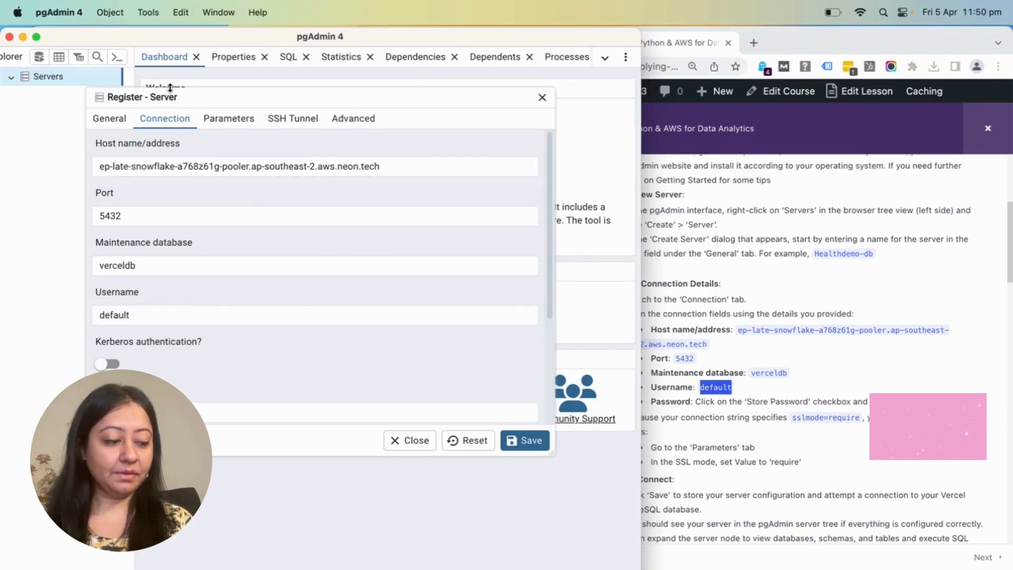
Set the connection's SSL mode parameter to require, as the course page instructs, and try to save the server registration
{"action": "left_click", "coordinate": [226, 123]}
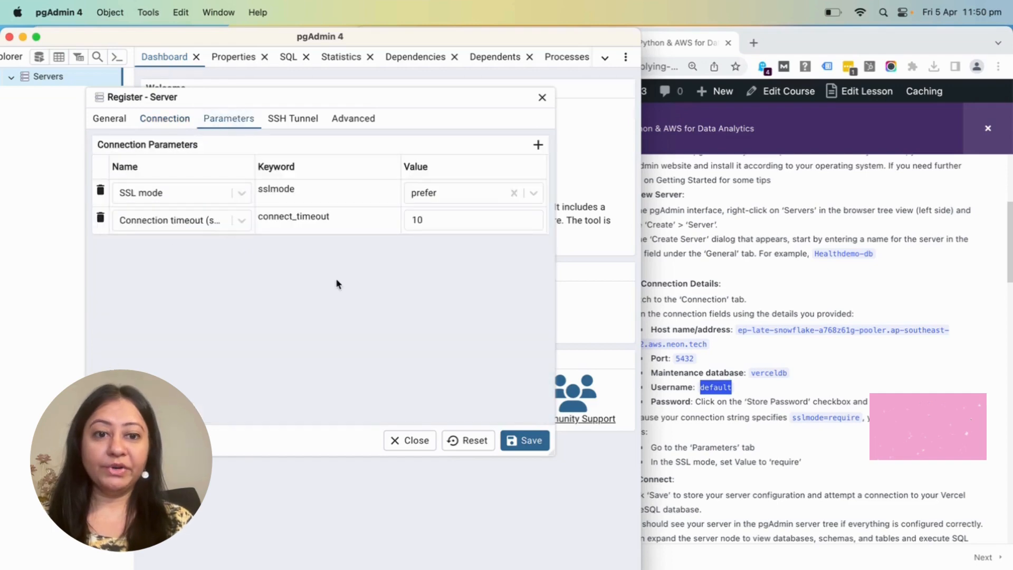
{"action": "left_click", "coordinate": [846, 351]}
{"action": "scroll", "coordinate": [782, 371], "scroll_direction": "down", "scroll_amount": 3}
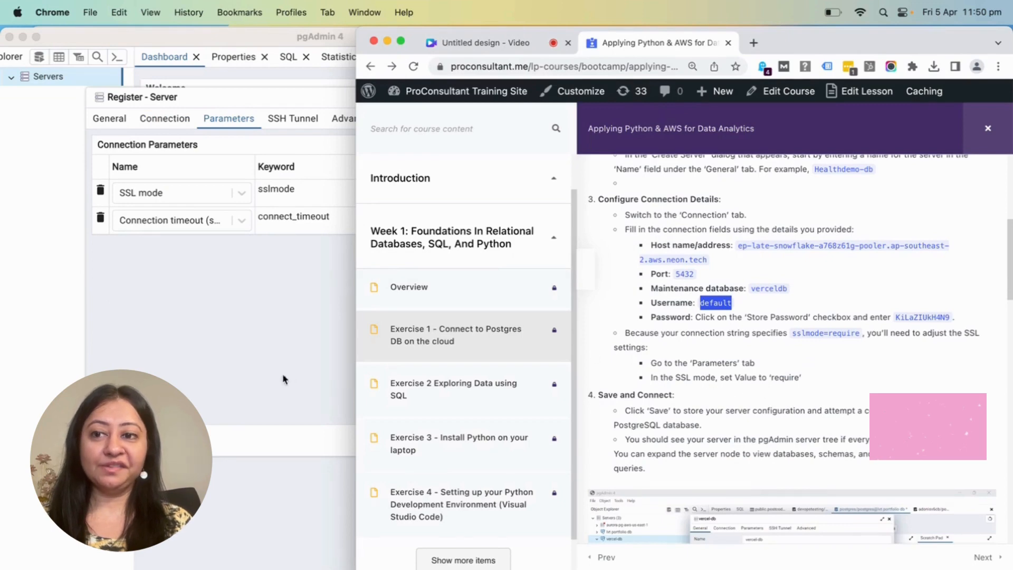
{"action": "left_click", "coordinate": [210, 315]}
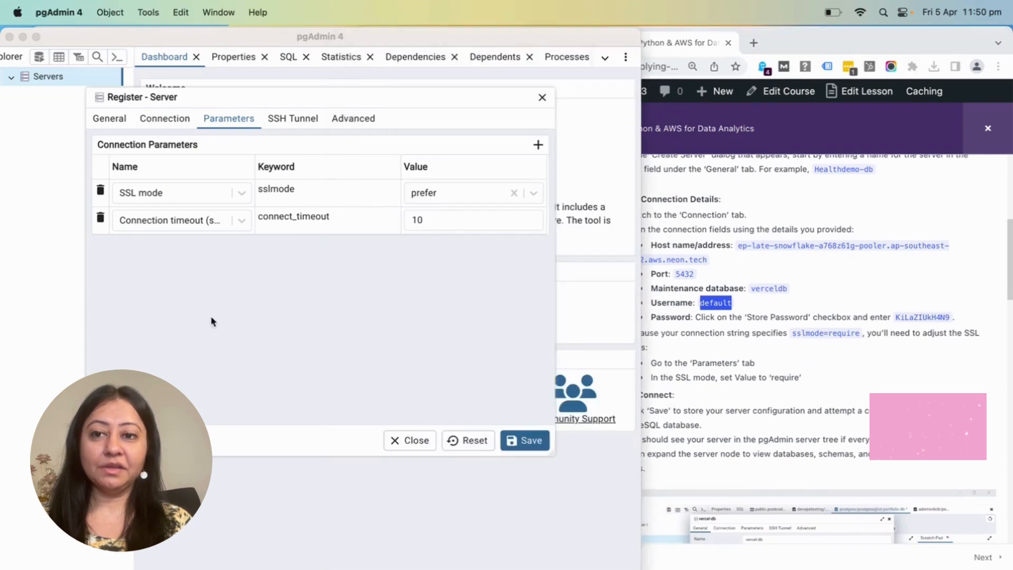
{"action": "left_click", "coordinate": [469, 200]}
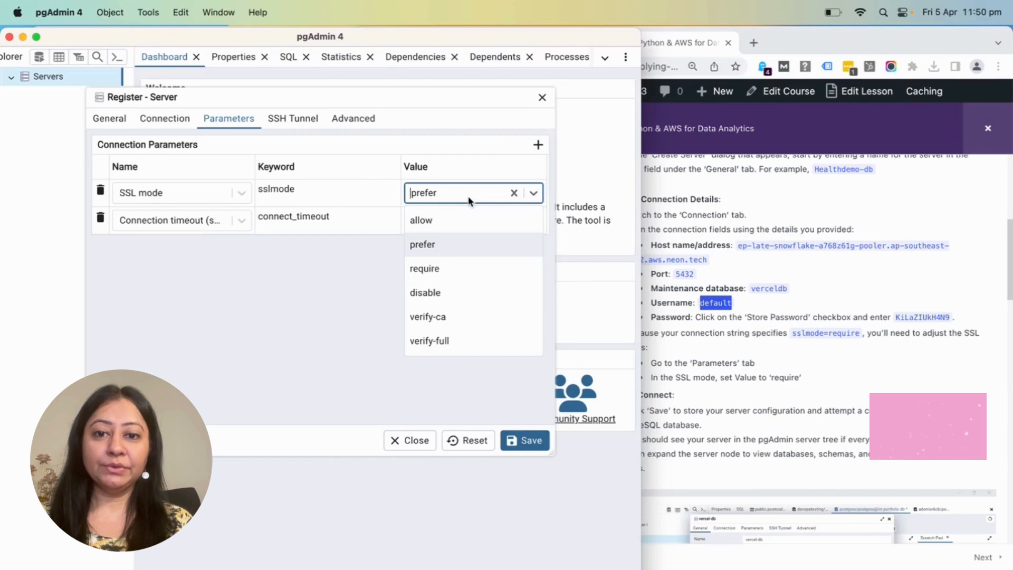
{"action": "left_click", "coordinate": [425, 268]}
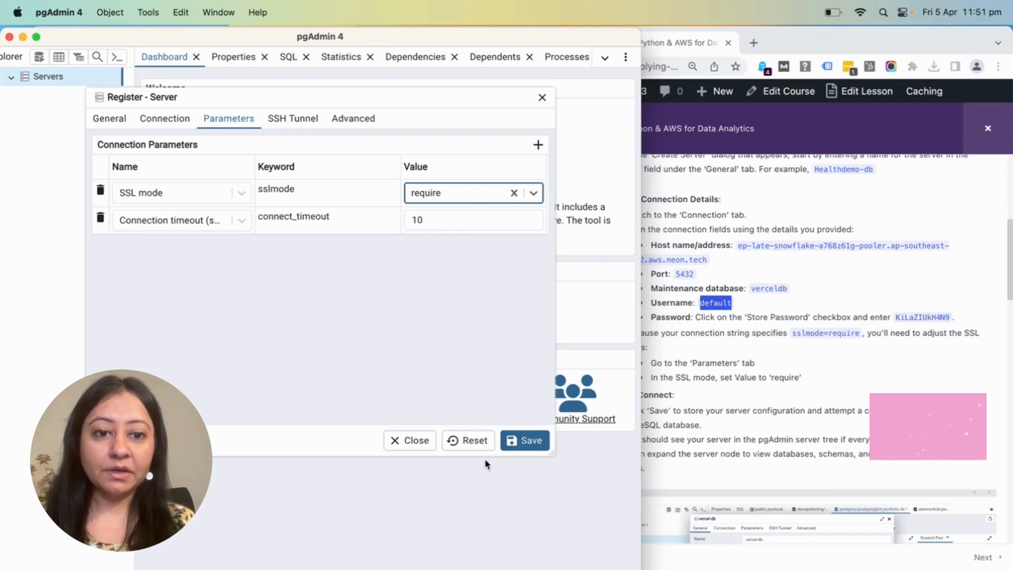
{"action": "left_click", "coordinate": [522, 449]}
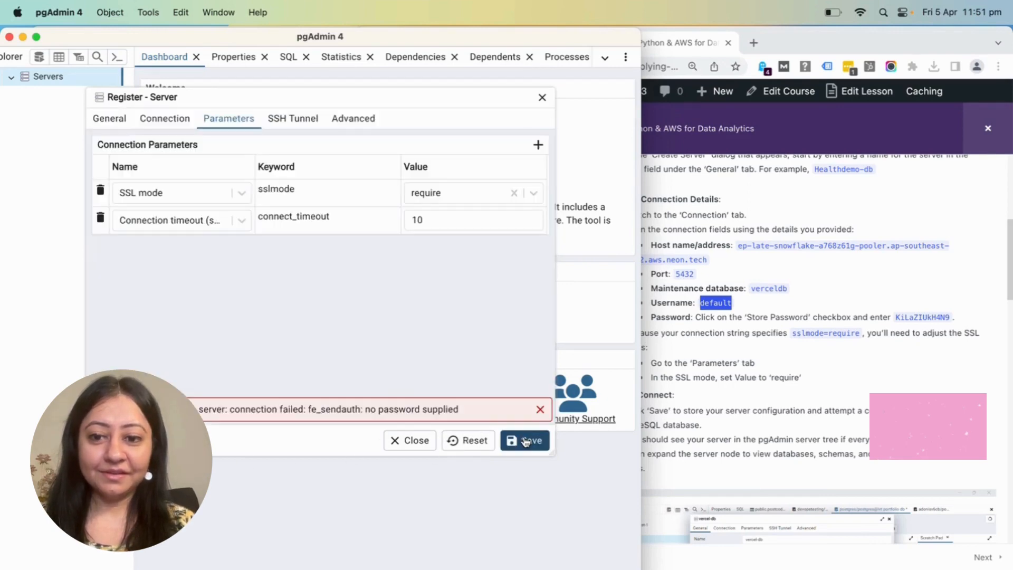
Fill in the server connection's password with the one given in the course instructions
{"action": "left_click", "coordinate": [158, 119]}
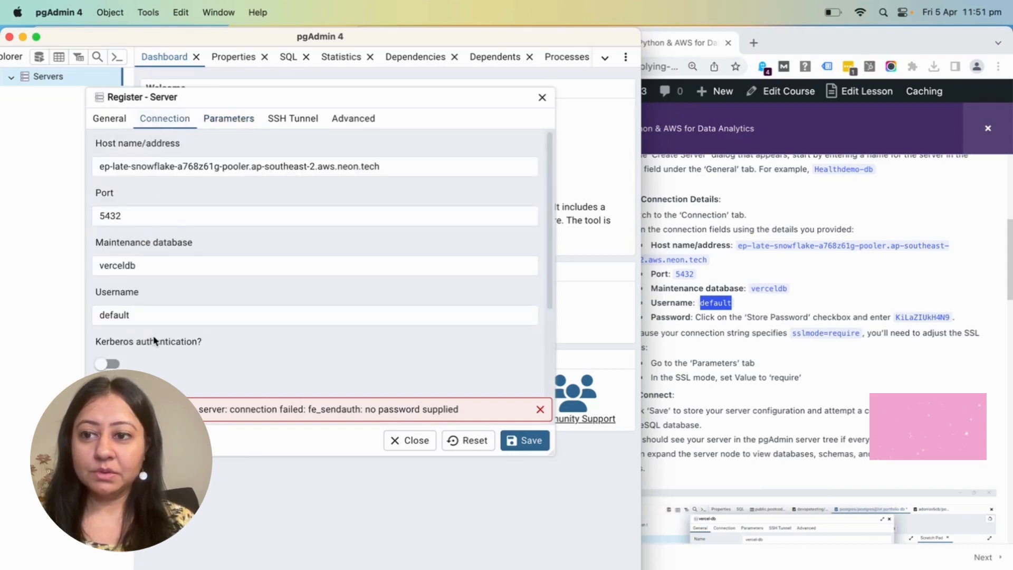
{"action": "scroll", "coordinate": [154, 340], "scroll_direction": "down", "scroll_amount": 1}
{"action": "scroll", "coordinate": [155, 340], "scroll_direction": "down", "scroll_amount": 5}
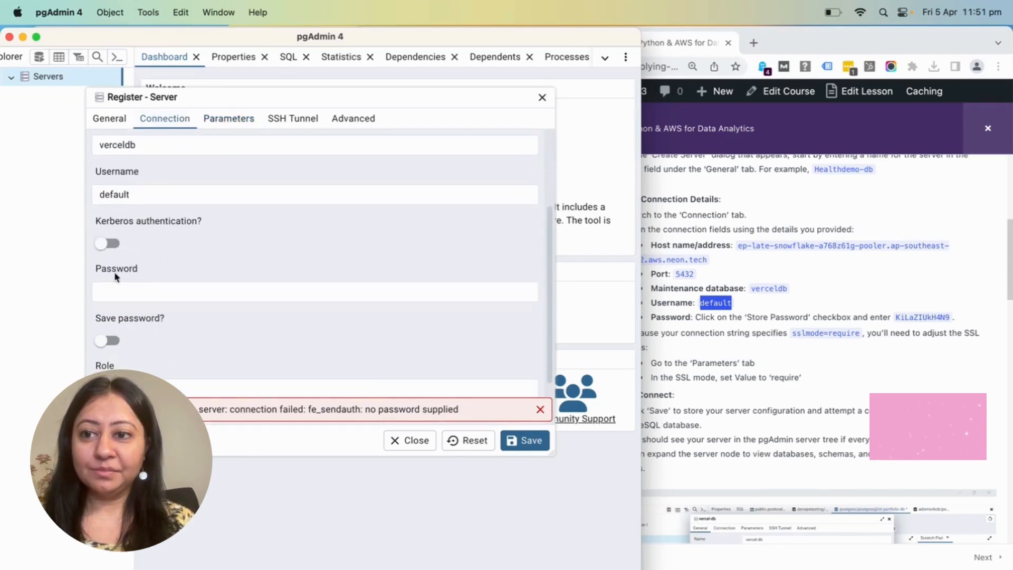
{"action": "left_click", "coordinate": [117, 296]}
{"action": "left_click", "coordinate": [817, 356]}
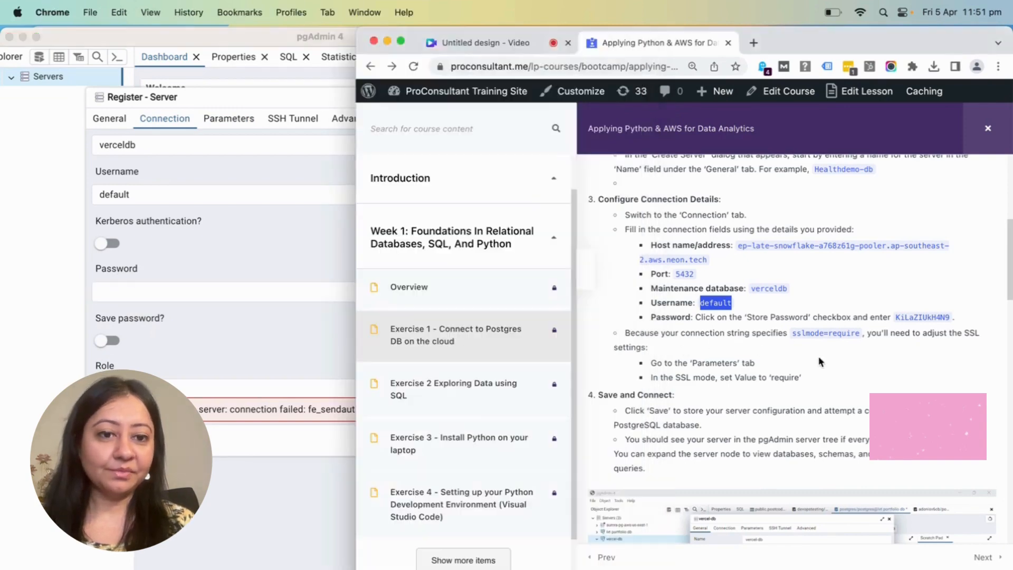
{"action": "scroll", "coordinate": [728, 363], "scroll_direction": "up", "scroll_amount": 3}
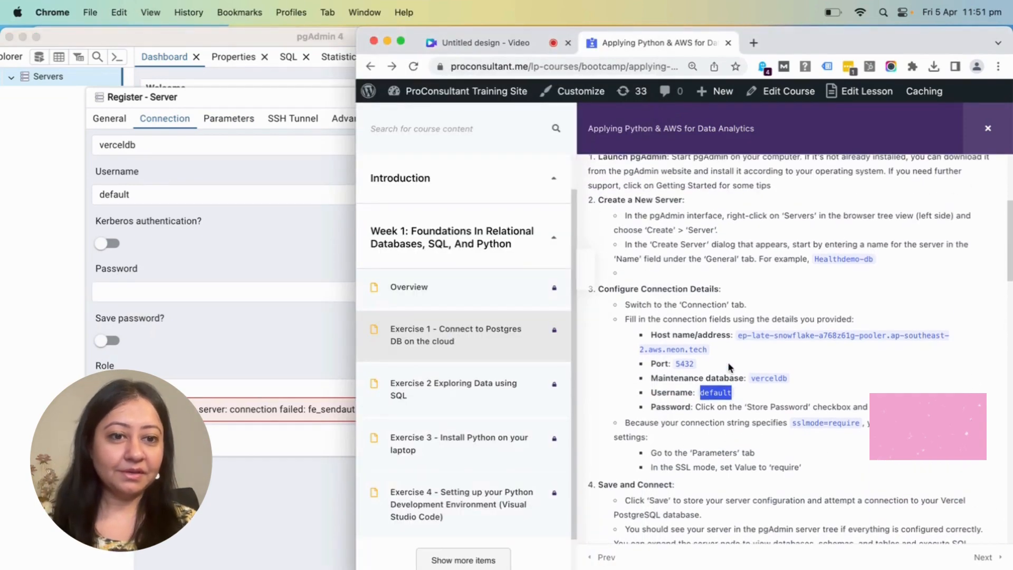
{"action": "scroll", "coordinate": [739, 362], "scroll_direction": "down", "scroll_amount": 1}
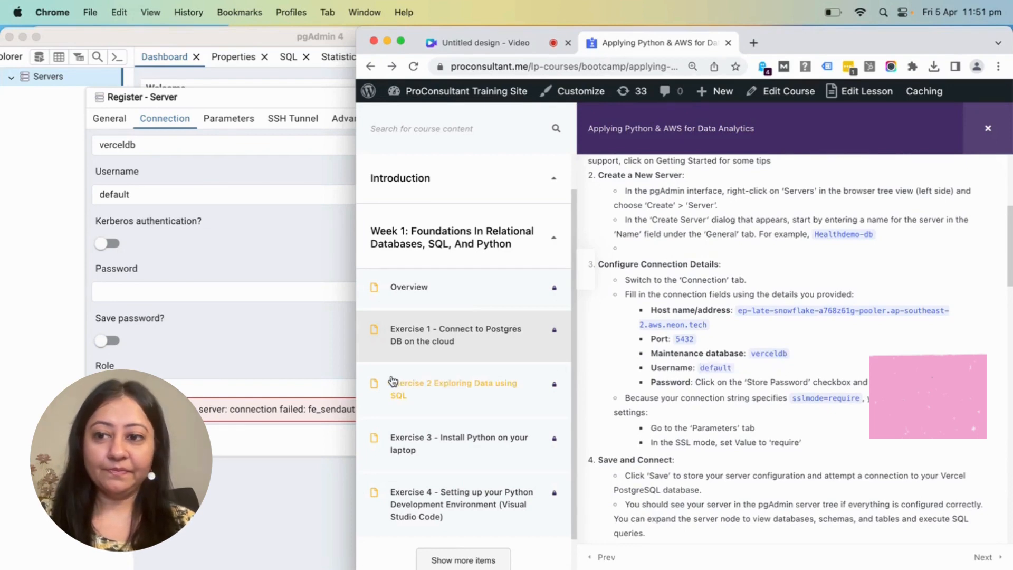
{"action": "left_click", "coordinate": [136, 292]}
{"action": "key", "text": "super+v"}
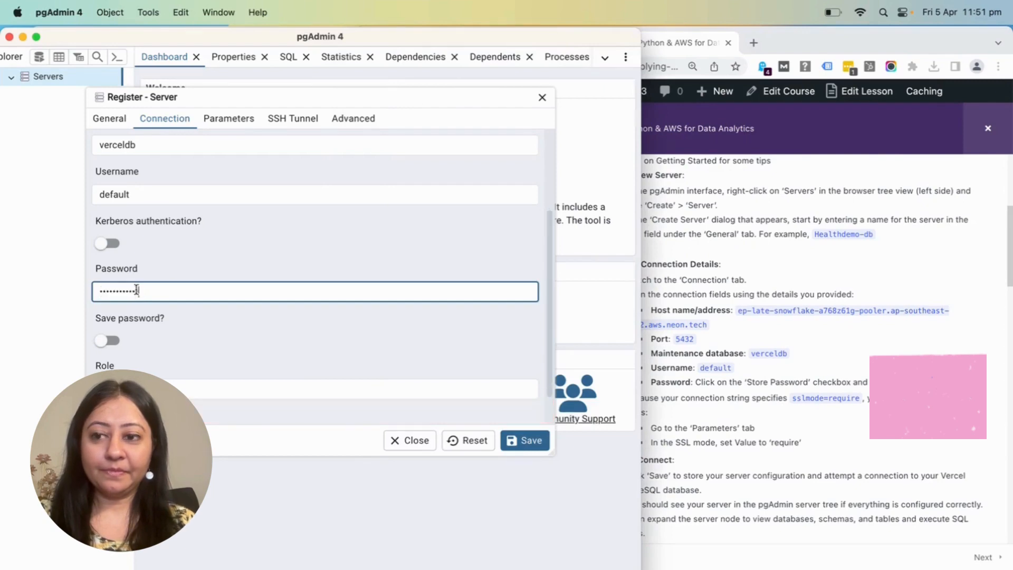
Turn on password saving for the connection and save the Healthdemo-db server registration
{"action": "left_click", "coordinate": [110, 342]}
{"action": "scroll", "coordinate": [255, 331], "scroll_direction": "up", "scroll_amount": 3}
{"action": "scroll", "coordinate": [255, 331], "scroll_direction": "down", "scroll_amount": 4}
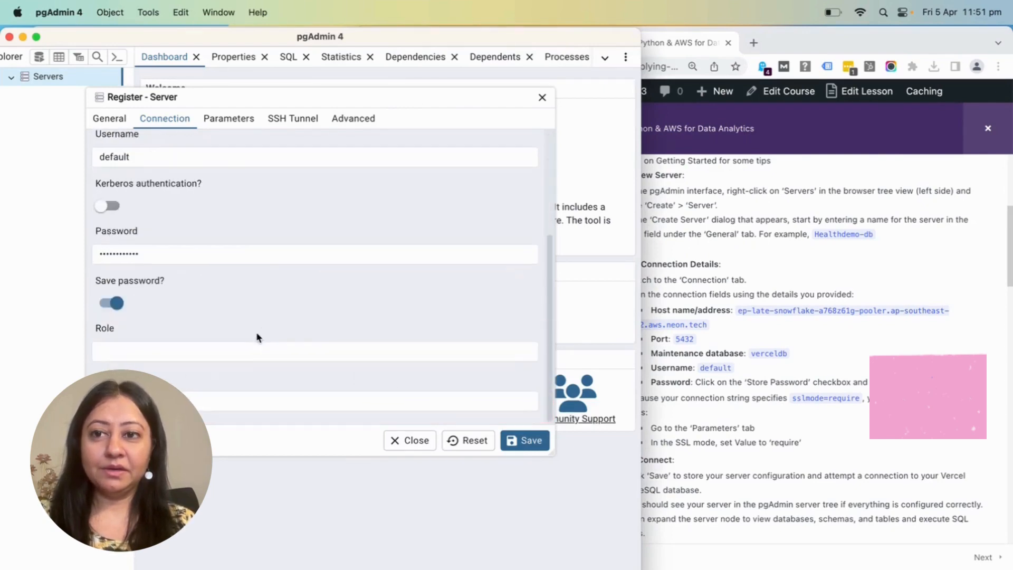
{"action": "left_click", "coordinate": [528, 442]}
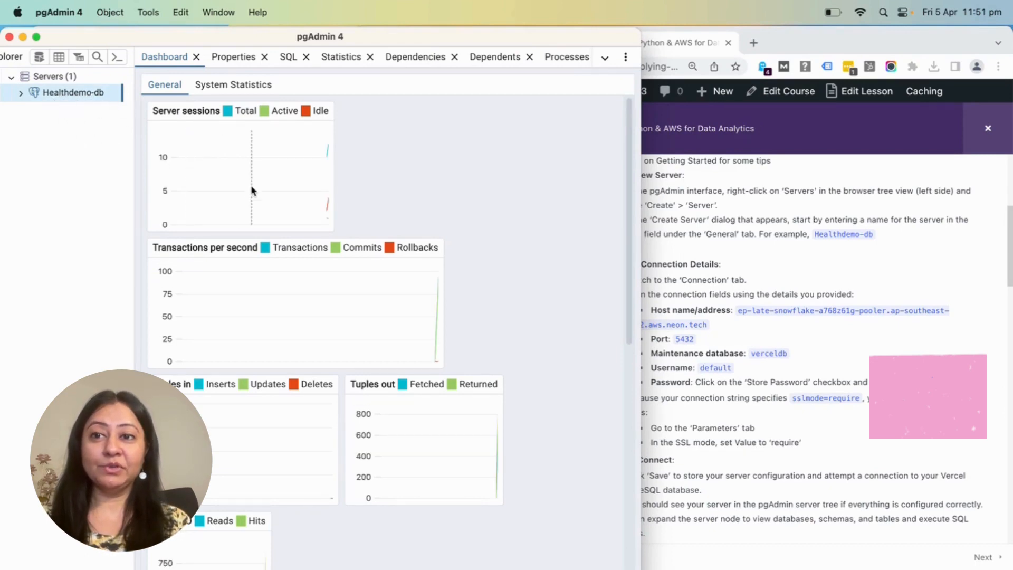
{"action": "scroll", "coordinate": [463, 216], "scroll_direction": "down", "scroll_amount": 10}
{"action": "scroll", "coordinate": [463, 217], "scroll_direction": "up", "scroll_amount": 10}
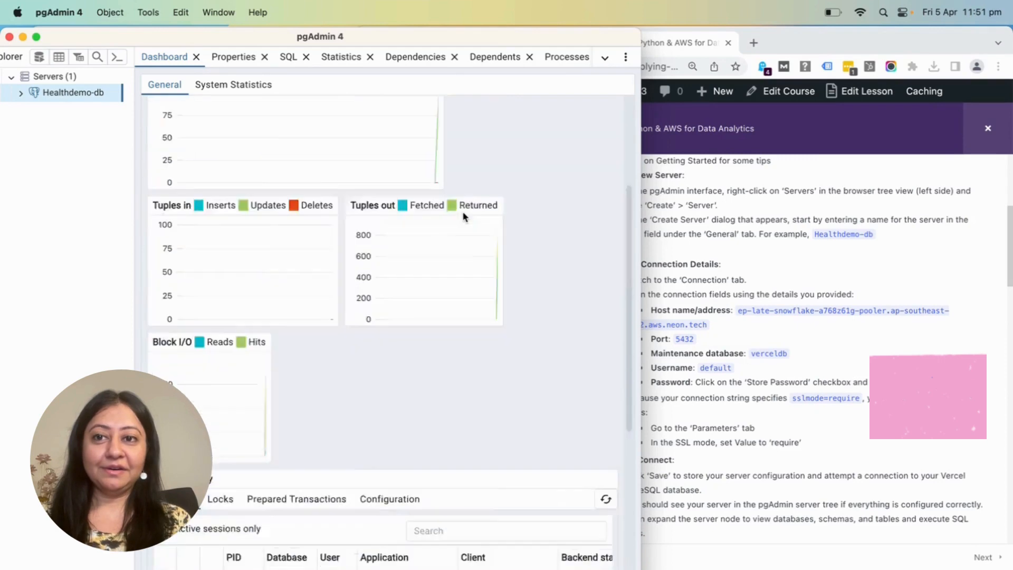
{"action": "left_click", "coordinate": [802, 38]}
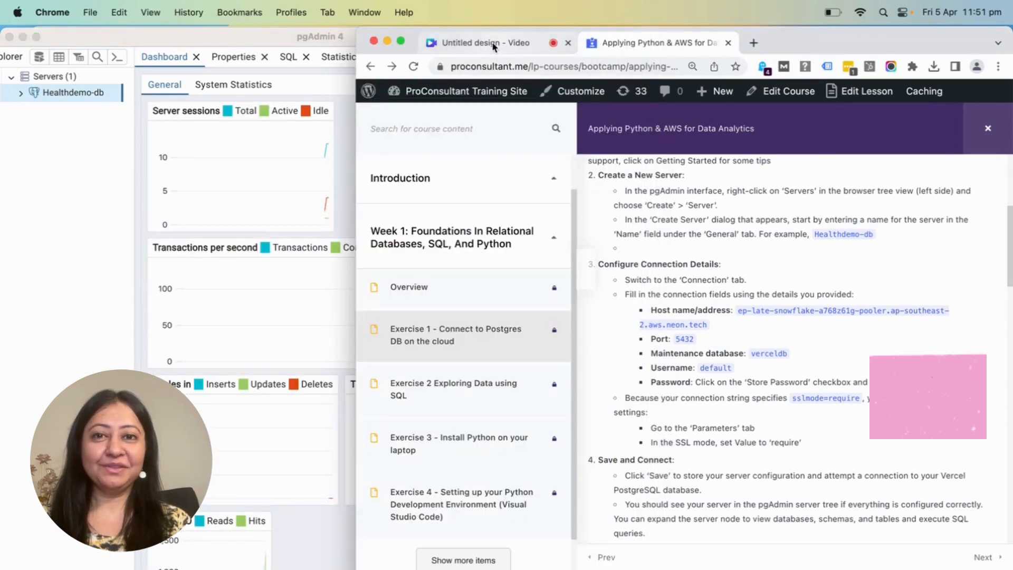